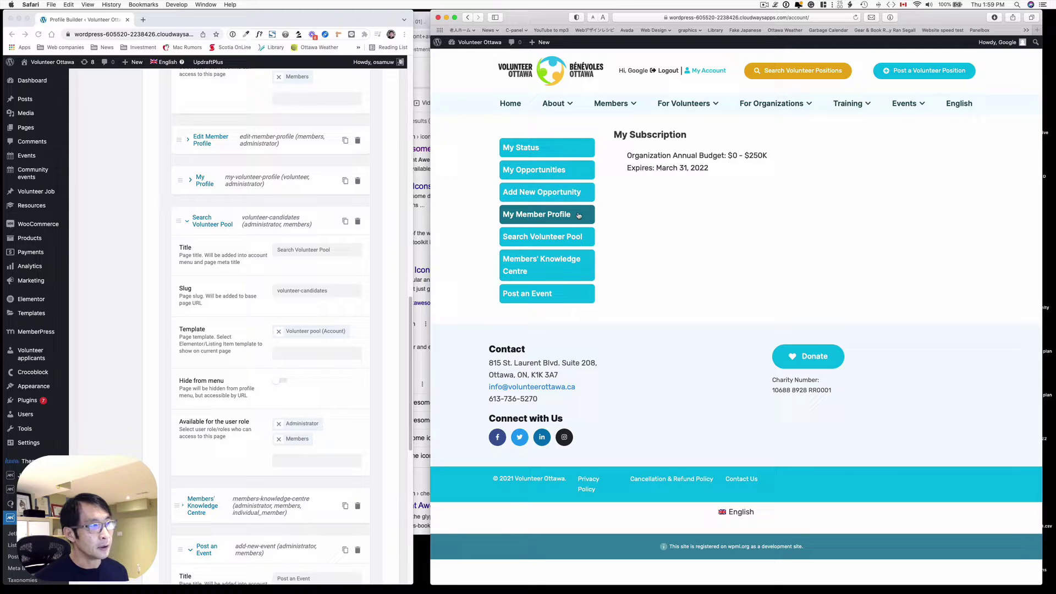
# Bring the Profile Builder admin window forward and widen it to show the Account Page subpages.
pyautogui.click(409, 267)
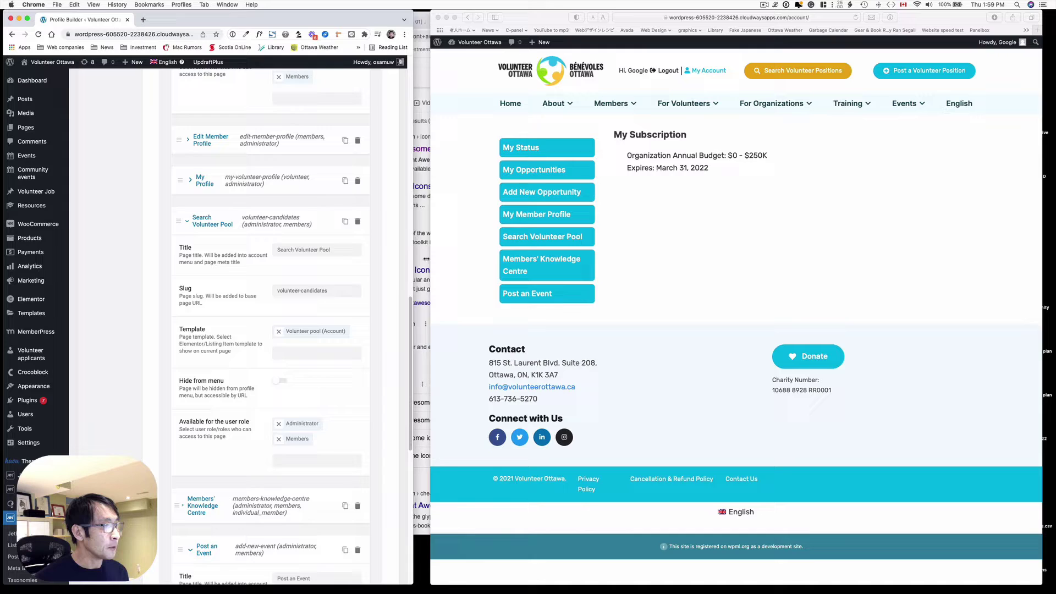
pyautogui.moveTo(426, 258); pyautogui.dragTo(622, 251)
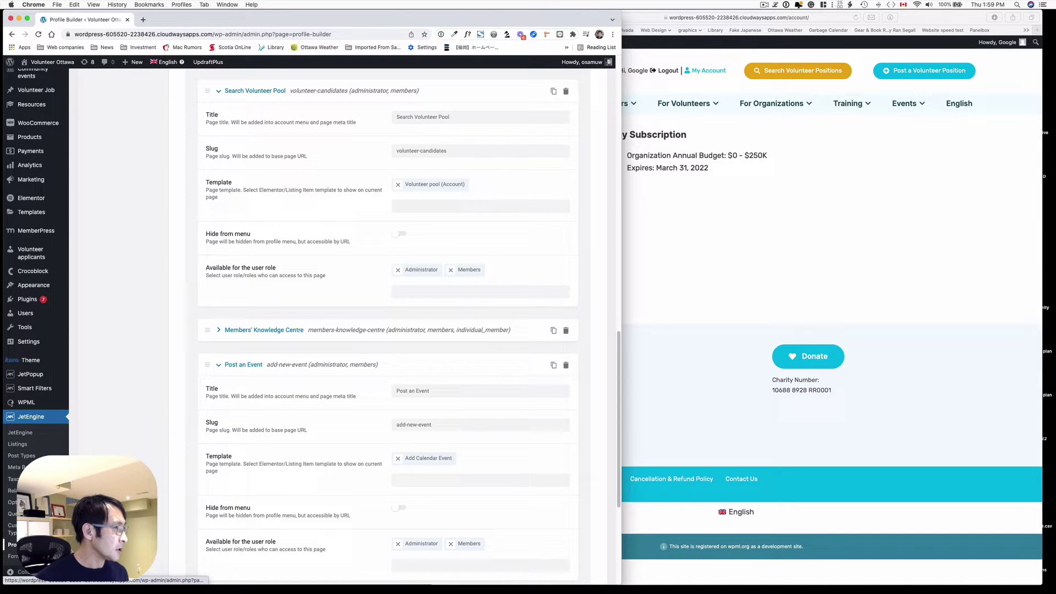
pyautogui.scroll(3, 248, 378)
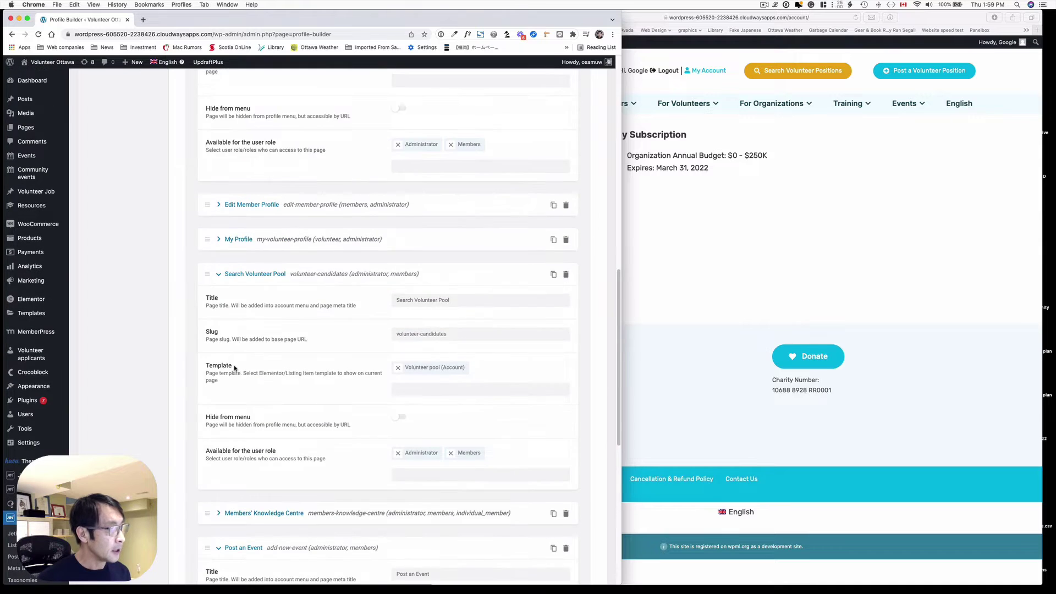
pyautogui.scroll(3, 244, 367)
pyautogui.scroll(3, 248, 361)
pyautogui.scroll(1, 262, 326)
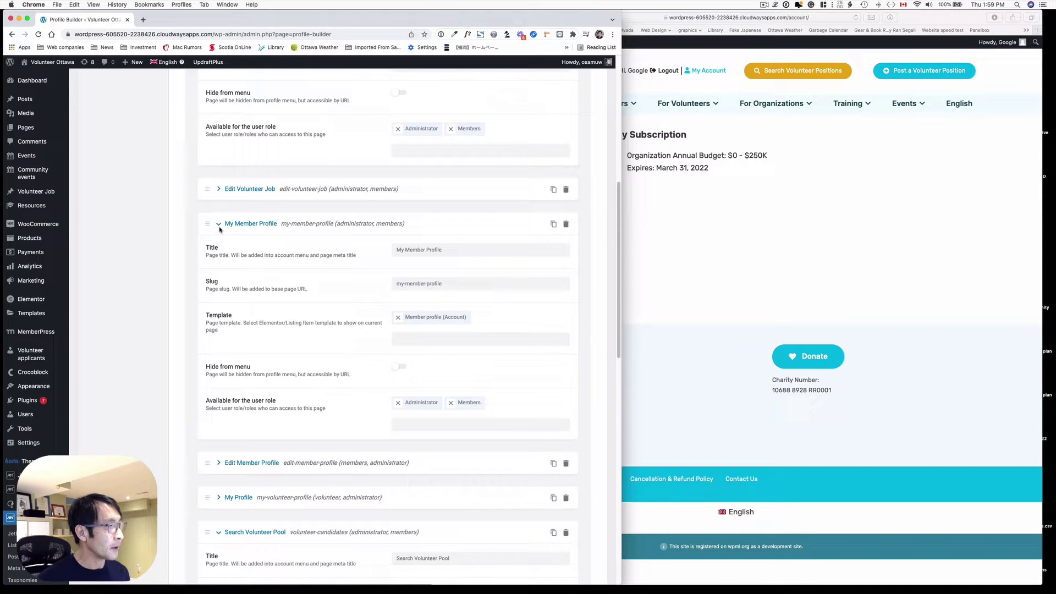
pyautogui.scroll(3, 285, 237)
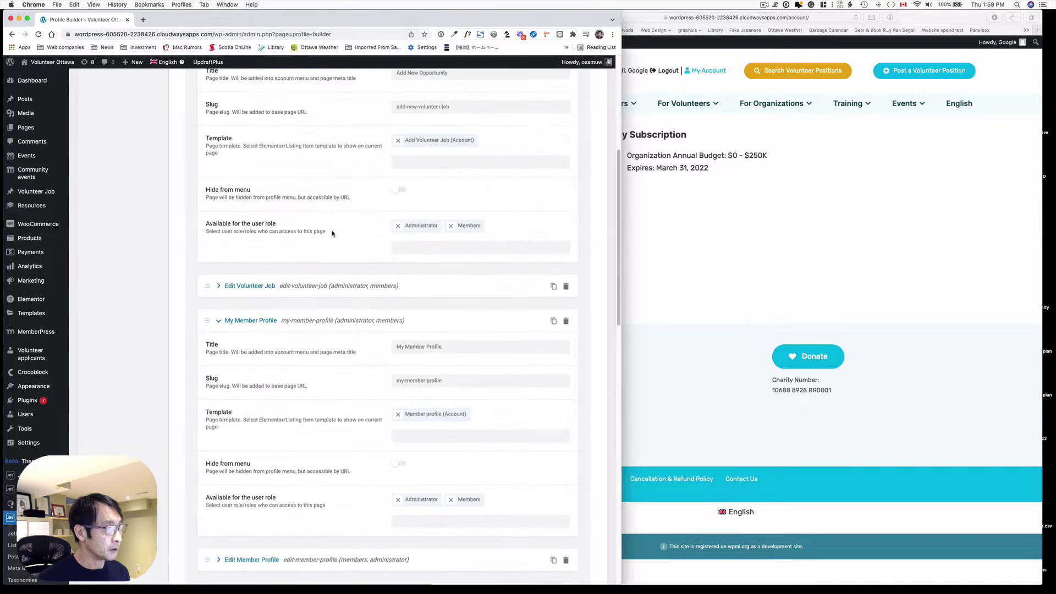
pyautogui.scroll(7, 273, 238)
pyautogui.scroll(1, 255, 238)
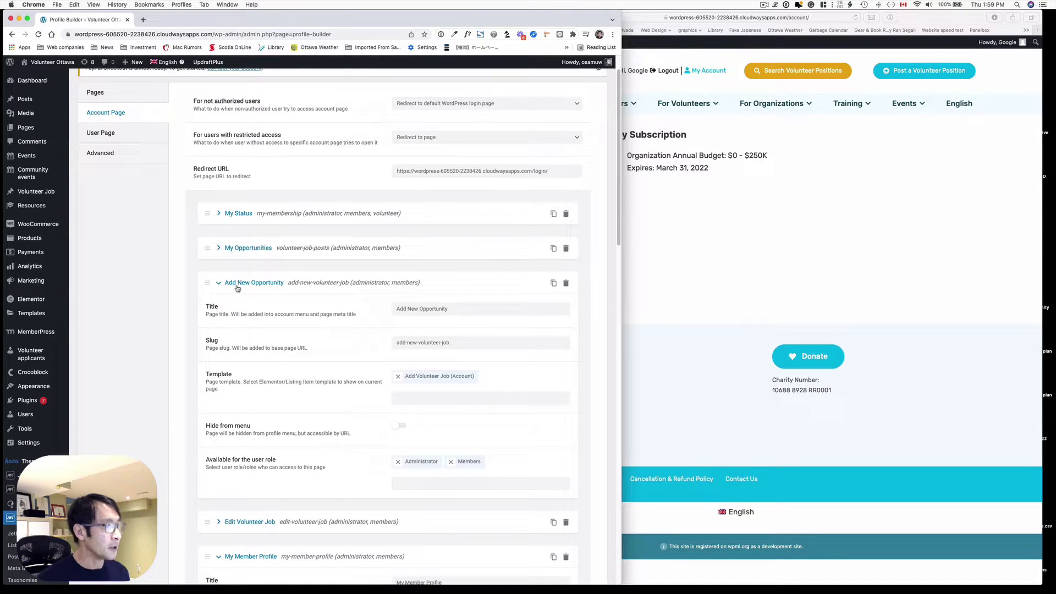
# On the live site, view the My Opportunities, Add New Opportunity and My Member Profile pages.
pyautogui.click(672, 239)
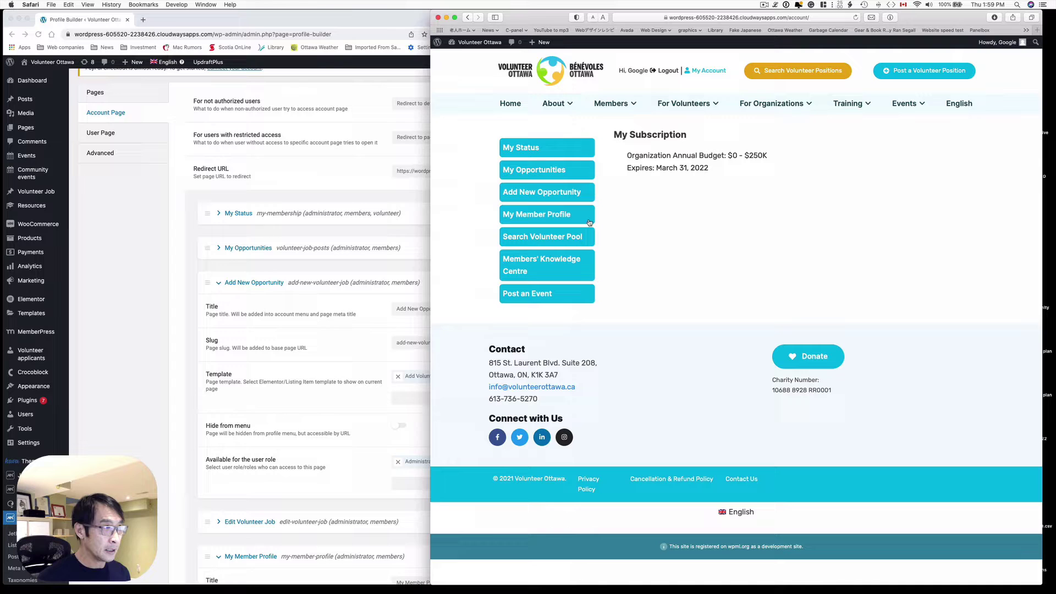
pyautogui.click(534, 171)
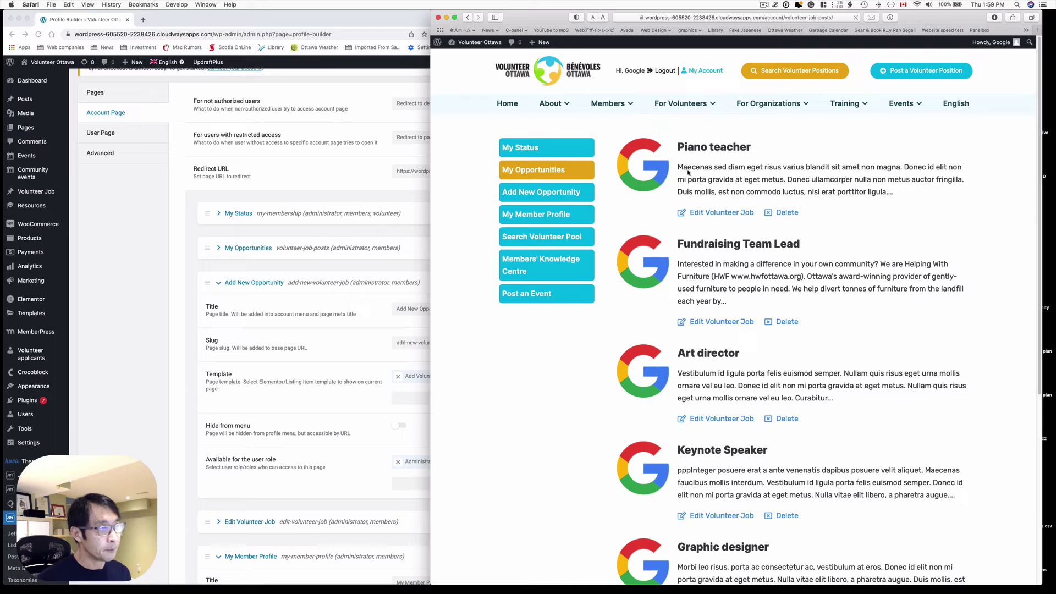
pyautogui.click(569, 195)
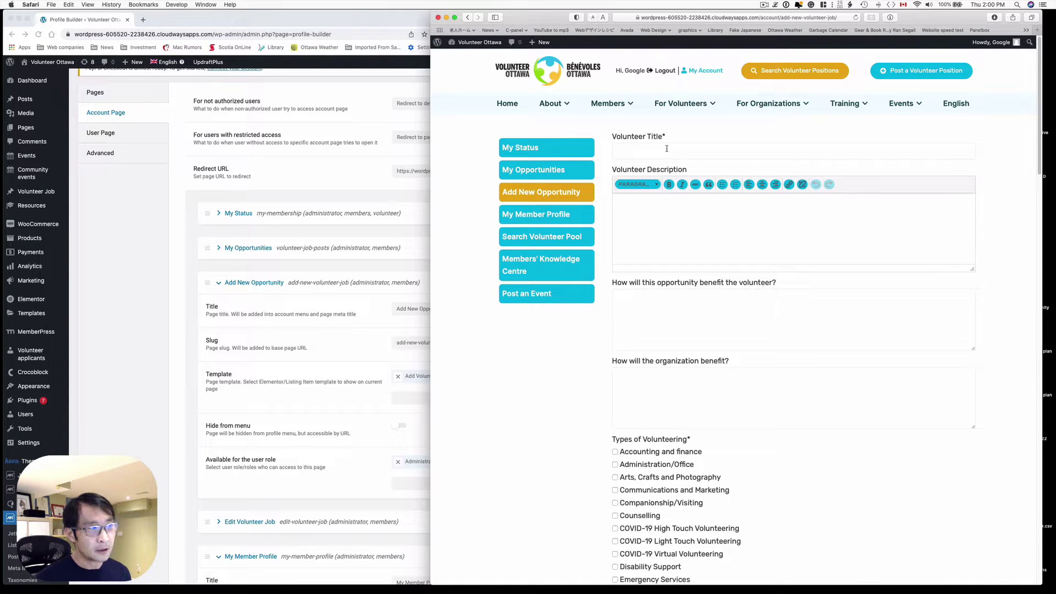
pyautogui.click(543, 220)
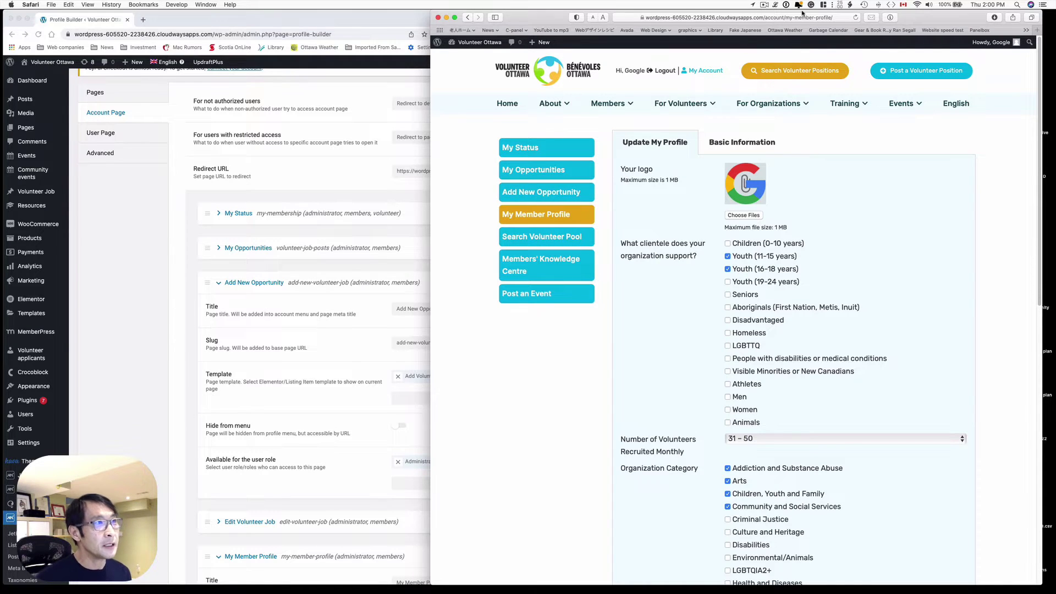
# Copy the Font Awesome solid plus icon's HTML snippet (fas fa-plus) from fontawesome.com.
pyautogui.press('super+Tab')
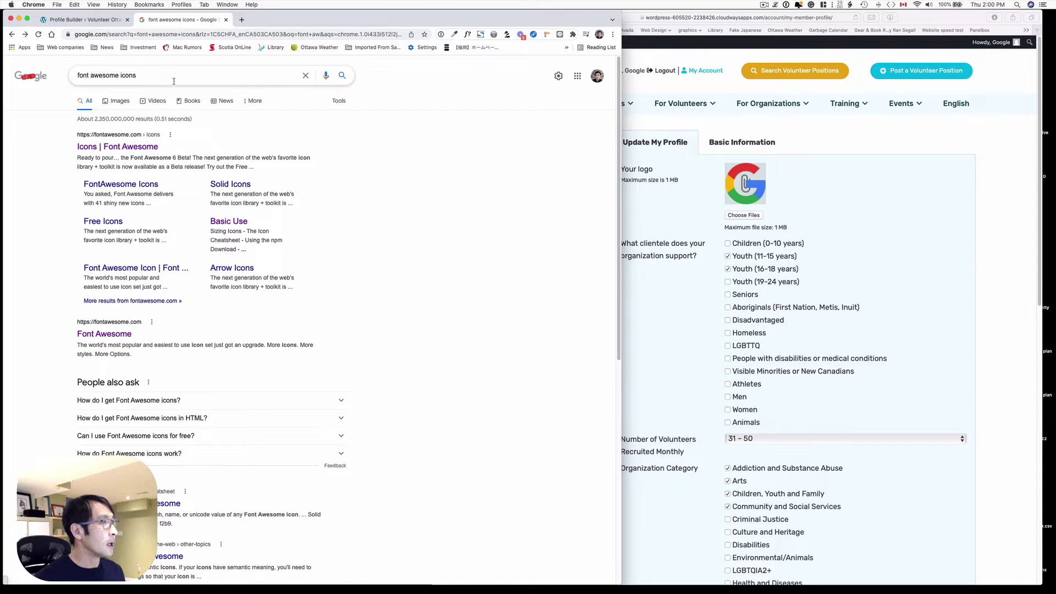
pyautogui.click(131, 147)
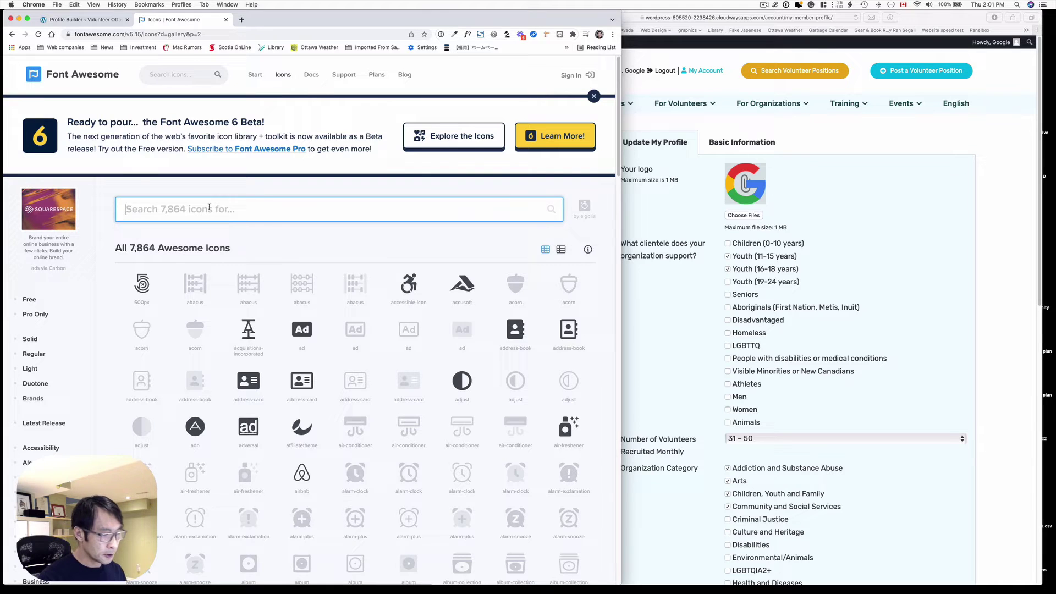
pyautogui.write('plu')
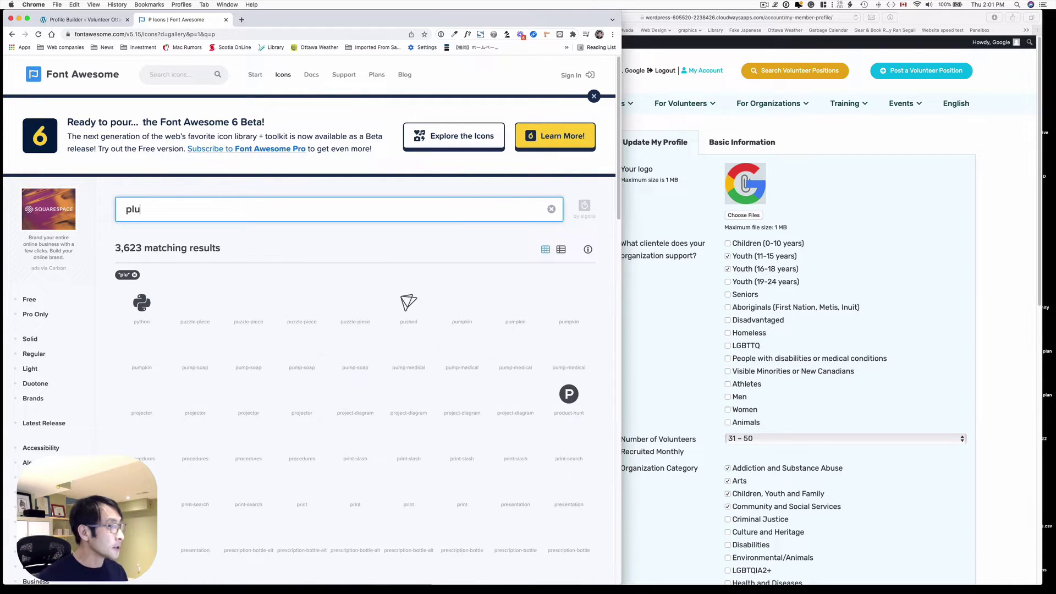
pyautogui.write('s')
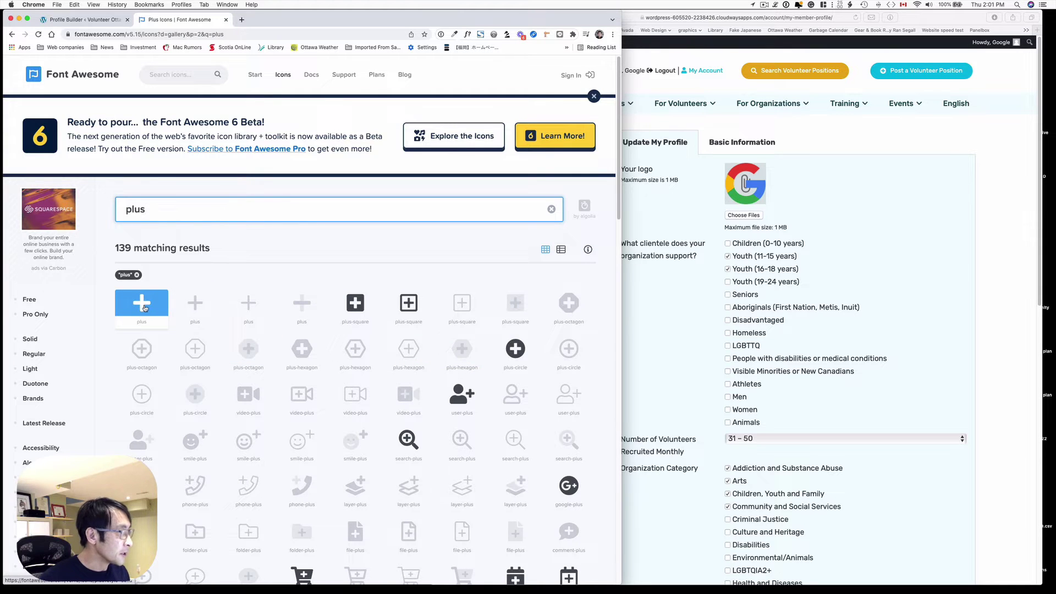
pyautogui.click(142, 304)
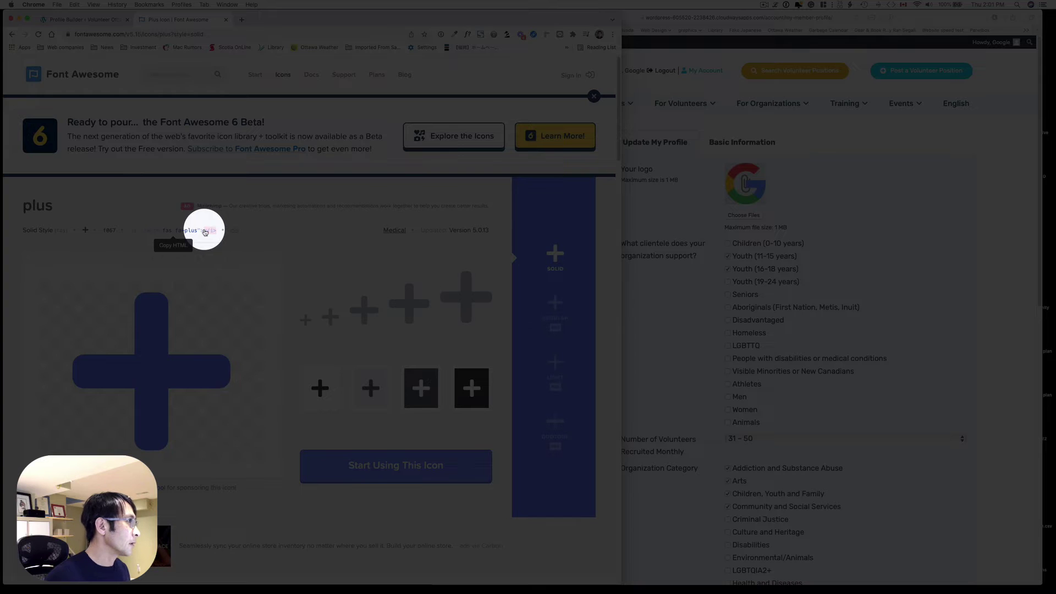
pyautogui.click(180, 235)
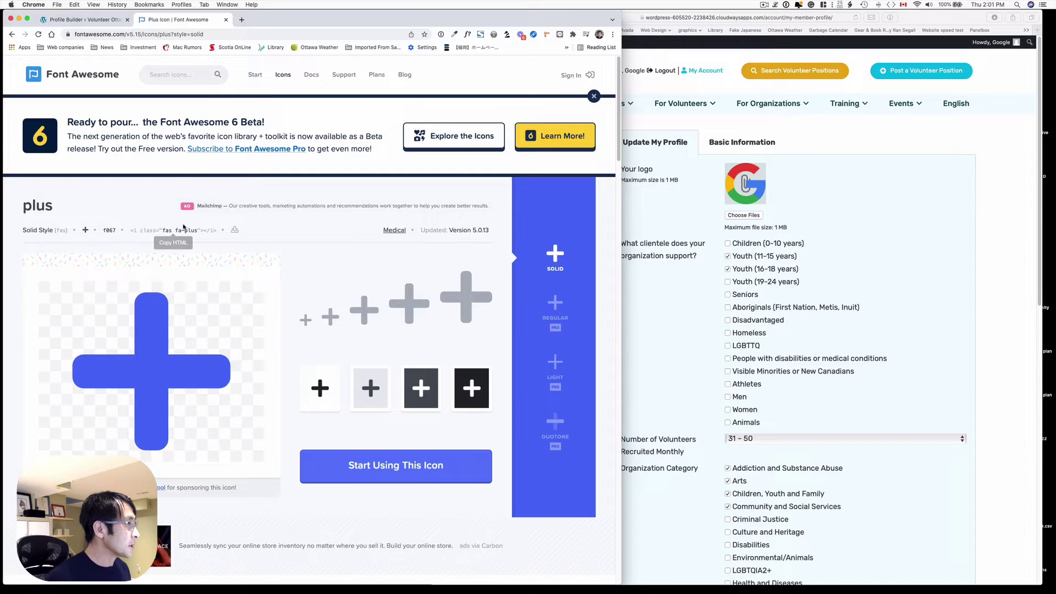
pyautogui.click(80, 20)
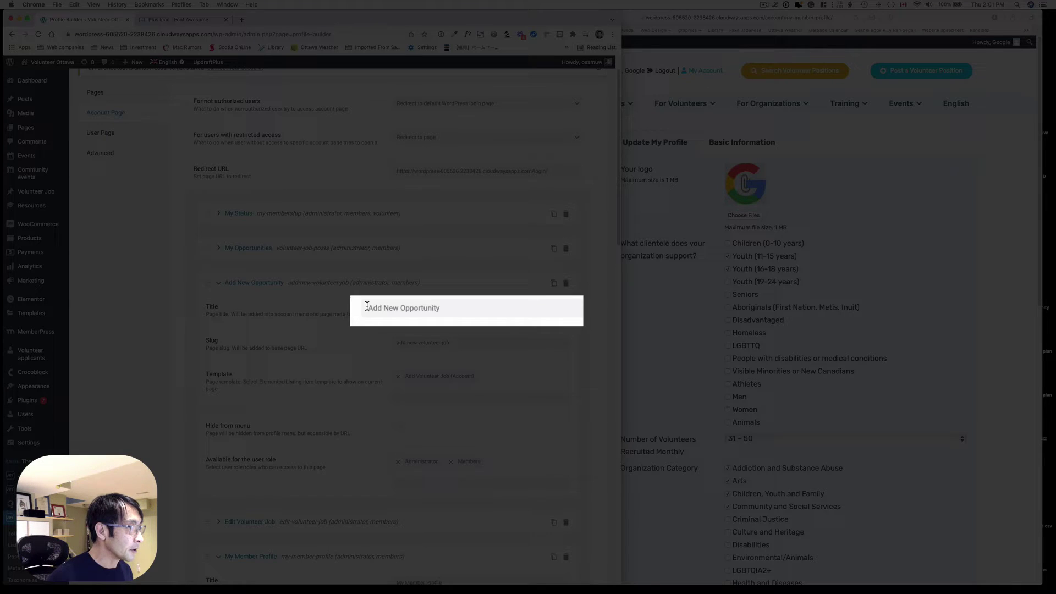
# Add the plus icon to the Add New Opportunity title, save, and reload the account page.
pyautogui.click(368, 308)
pyautogui.write('<i class="fas fa-plus"></i>')
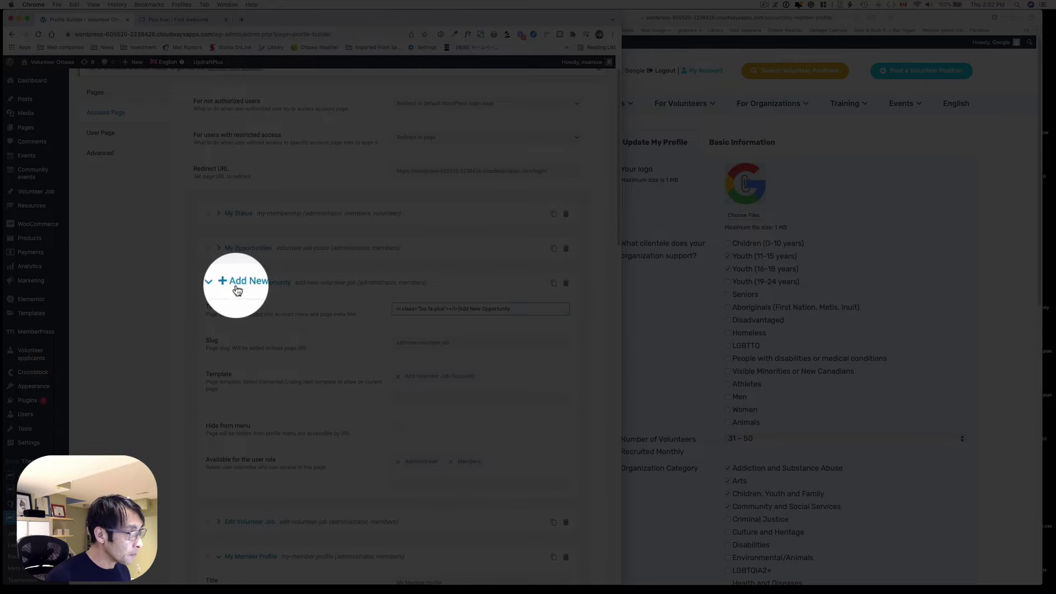
pyautogui.scroll(-5, 541, 442)
pyautogui.scroll(-5, 540, 443)
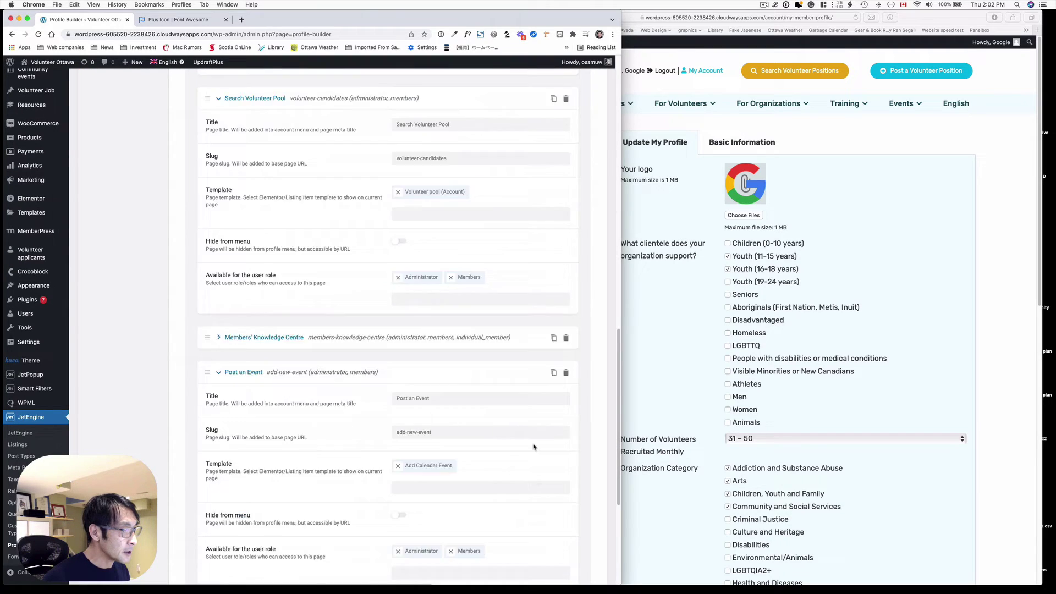
pyautogui.scroll(-5, 496, 454)
pyautogui.click(192, 525)
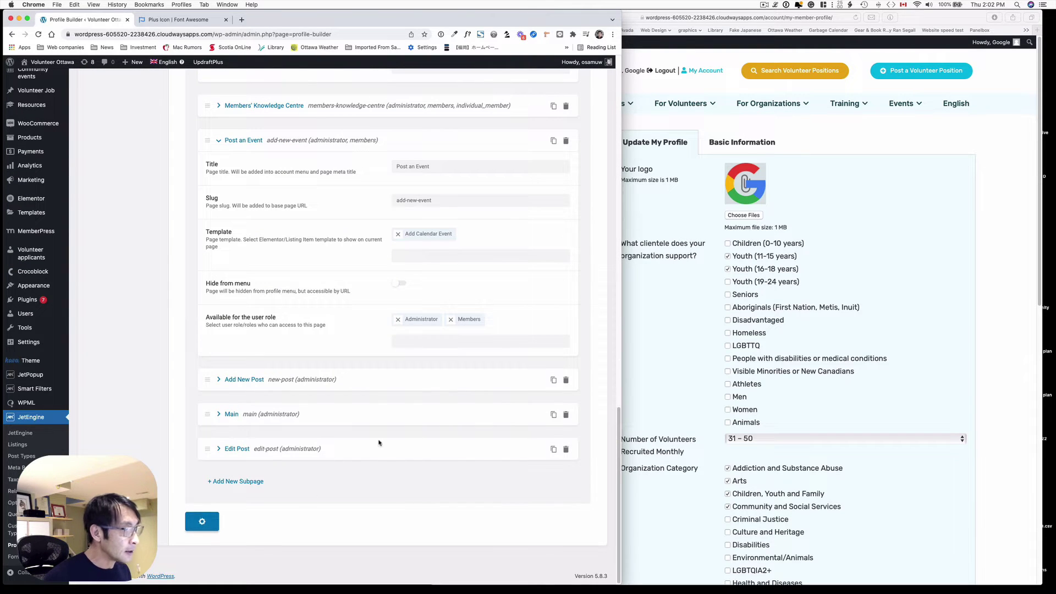
pyautogui.click(813, 150)
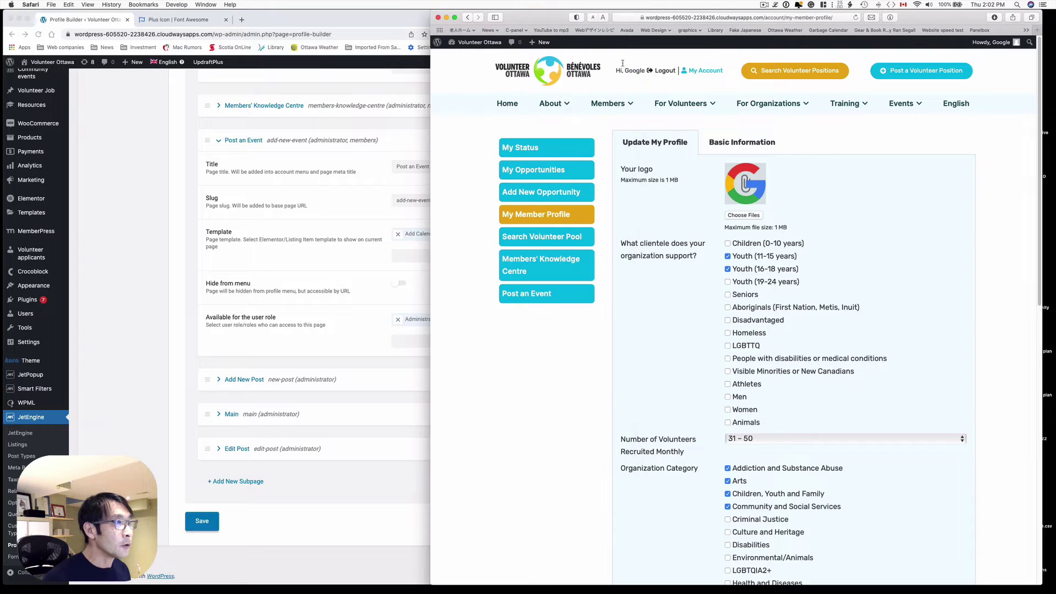
pyautogui.click(855, 18)
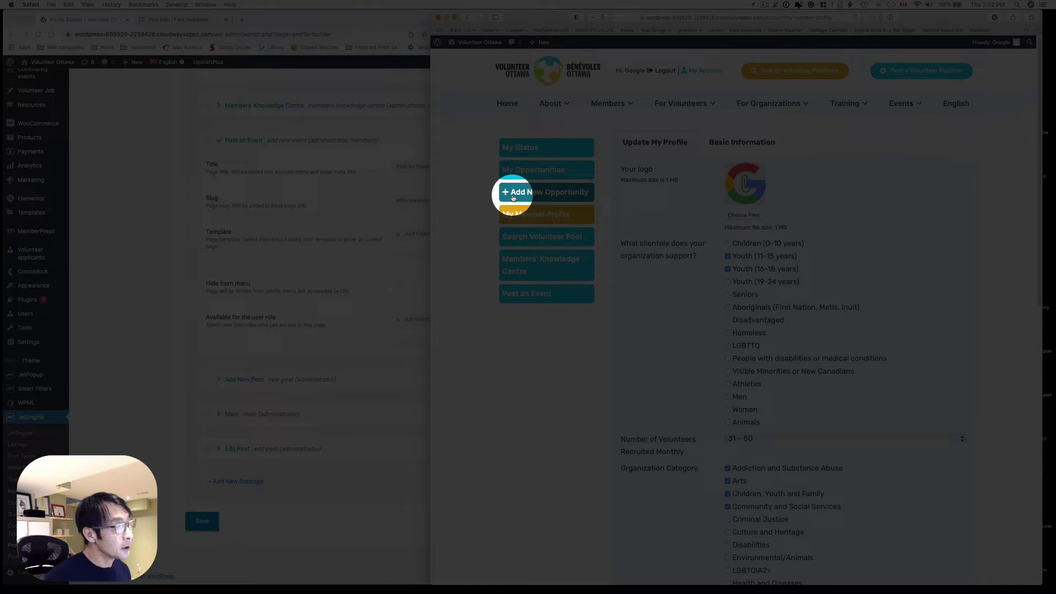
# Paste the fa-tachometer-alt icon tag before the My Status title and save the settings.
pyautogui.press('super+Tab')
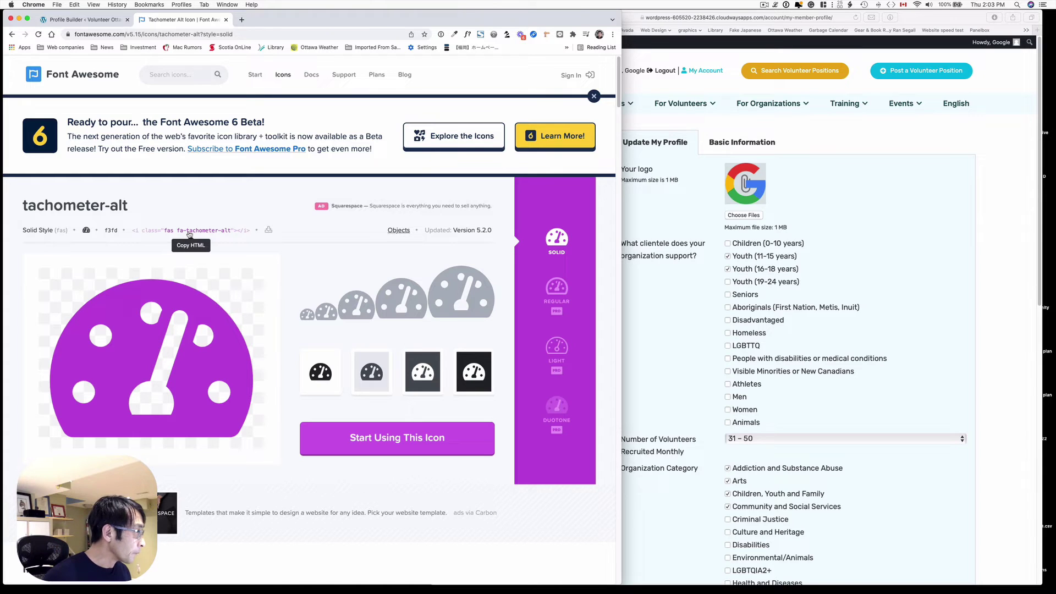
pyautogui.click(99, 21)
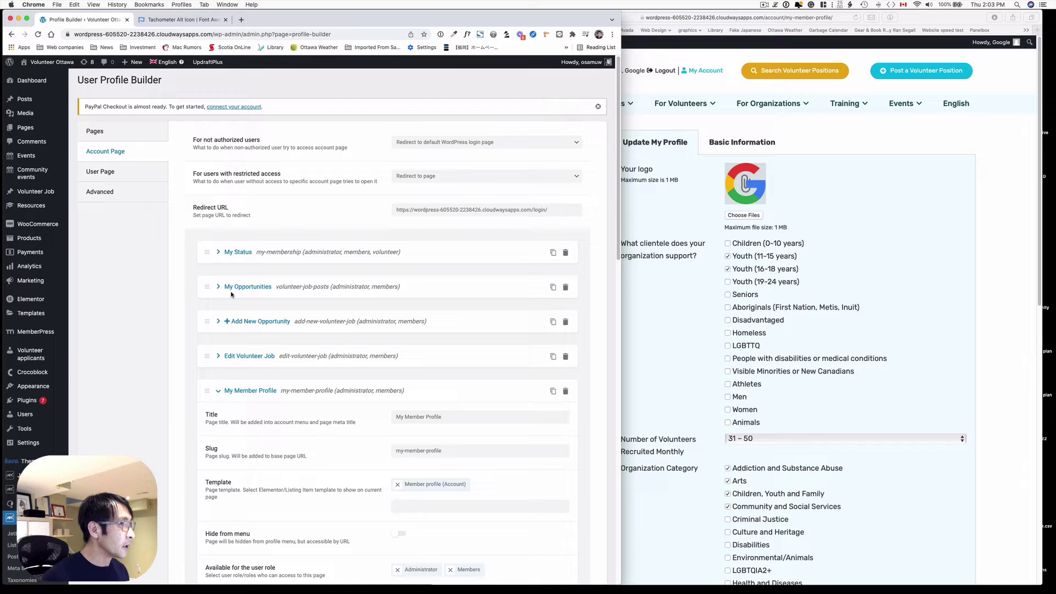
pyautogui.click(219, 252)
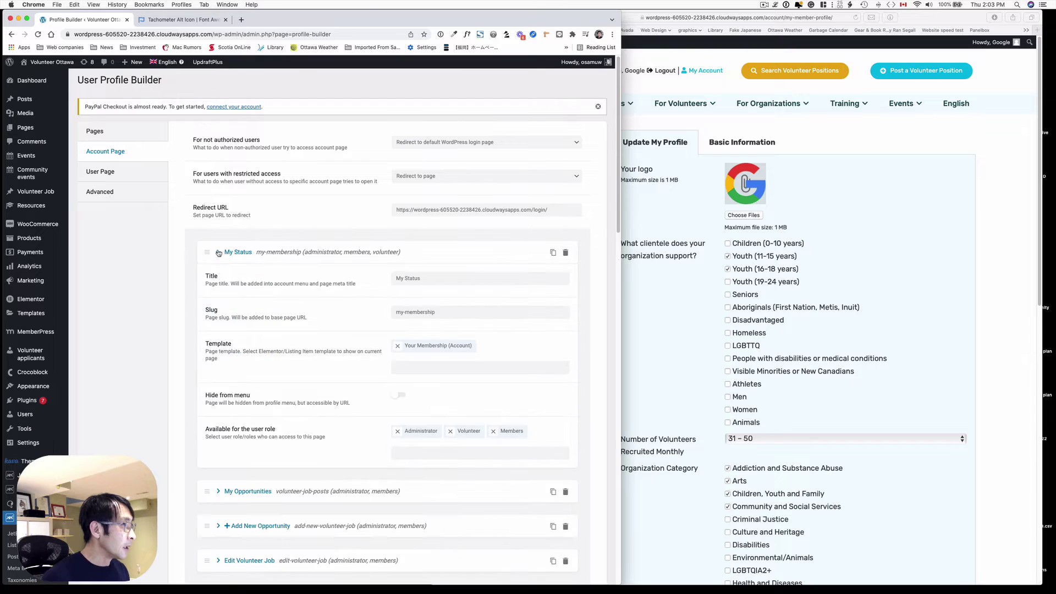
pyautogui.click(394, 283)
pyautogui.press('super+v')
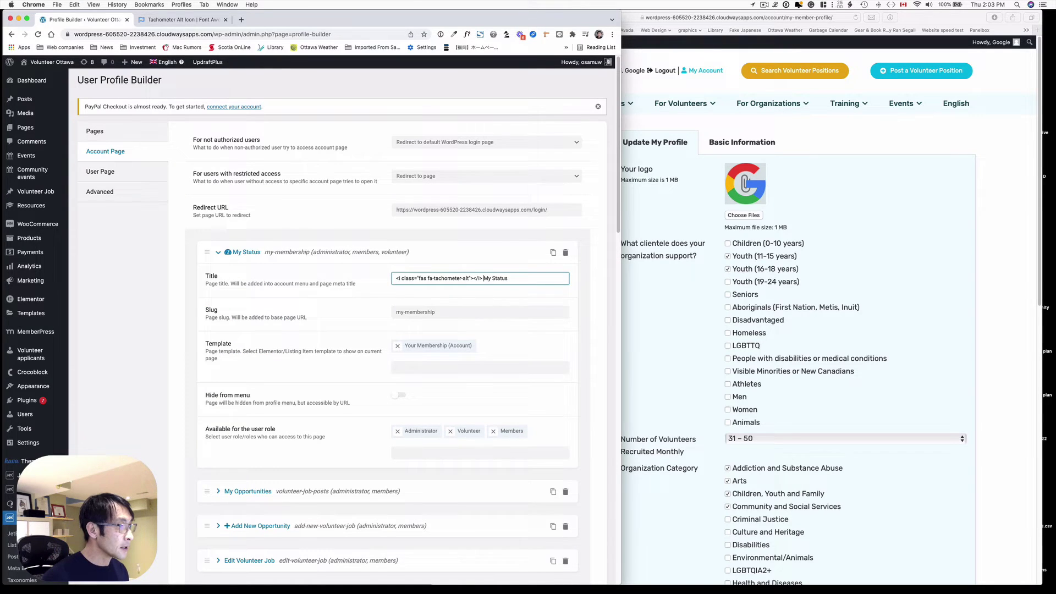
pyautogui.scroll(-5, 319, 335)
pyautogui.scroll(-5, 318, 339)
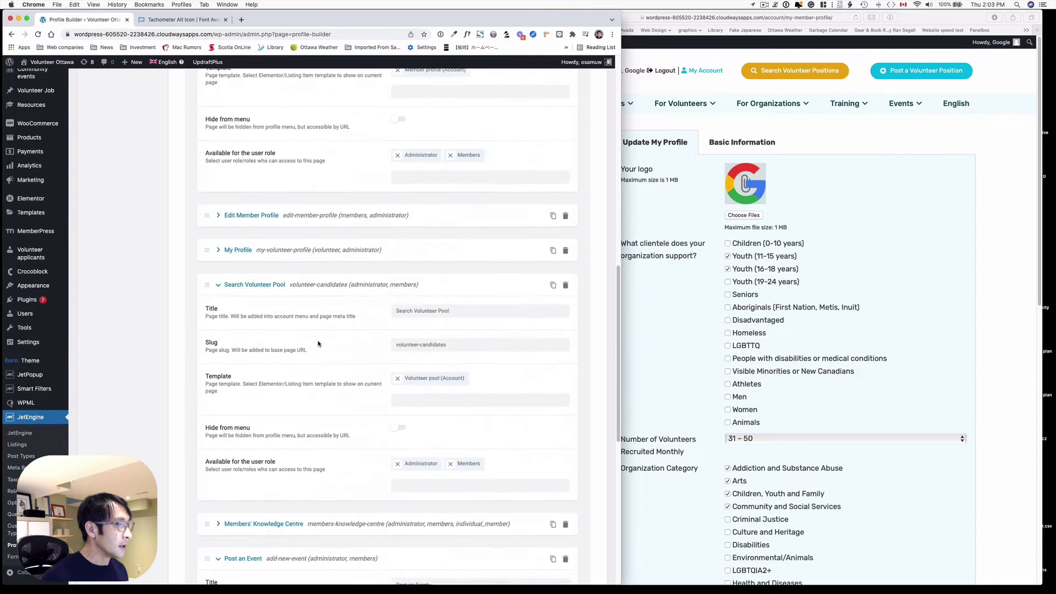
pyautogui.scroll(-5, 314, 347)
pyautogui.click(202, 520)
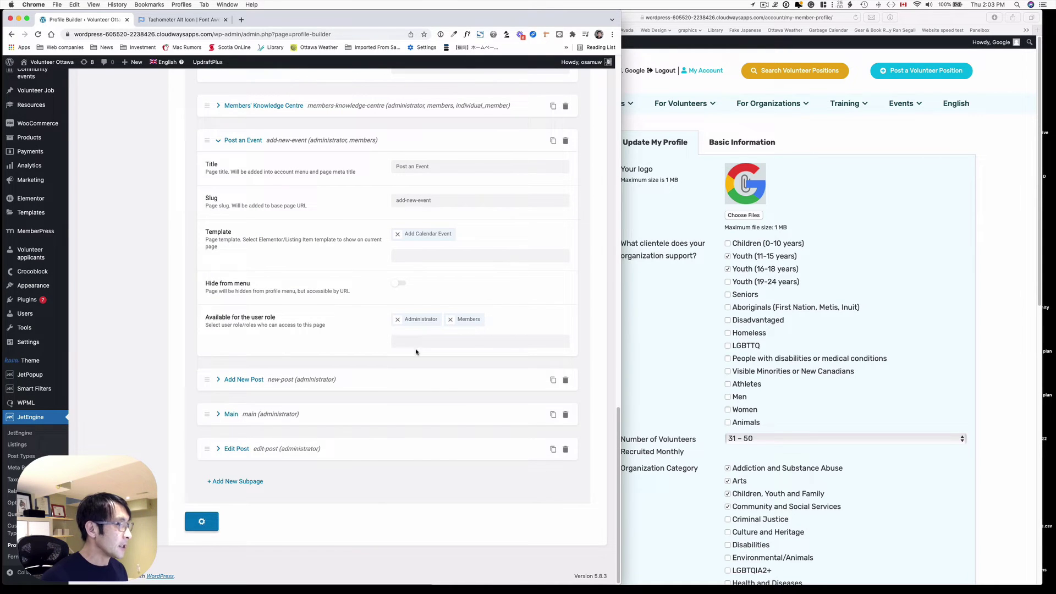
pyautogui.click(815, 147)
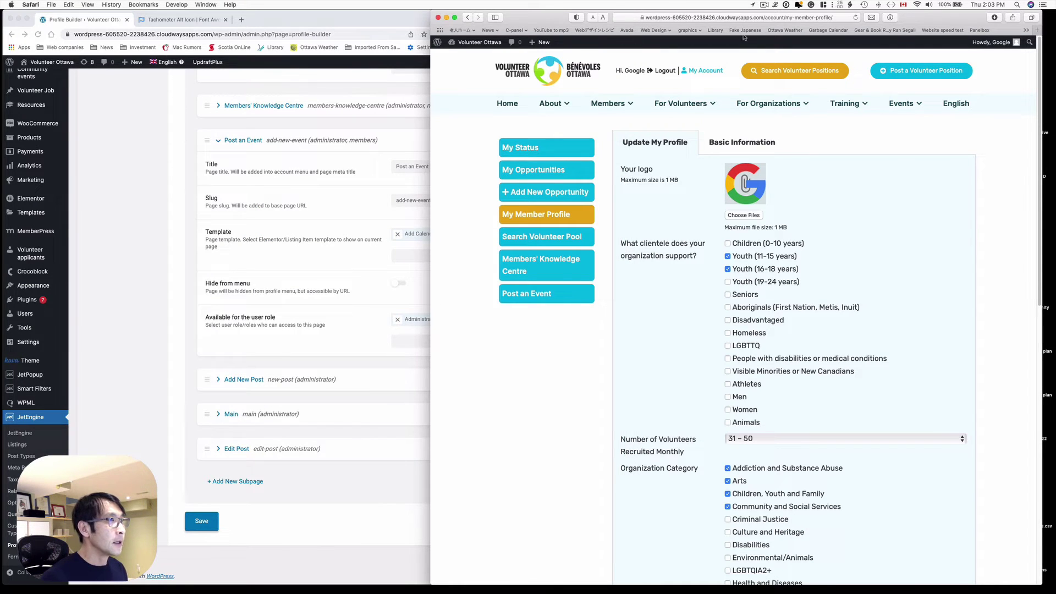
# Reload the account page twice to confirm icons appear on every menu item.
pyautogui.click(856, 17)
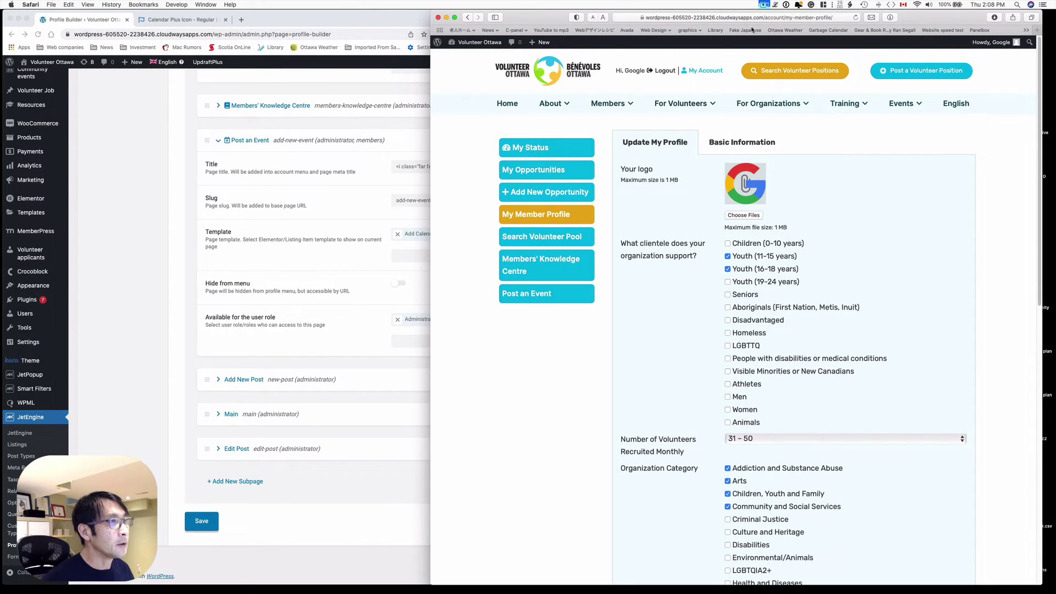
pyautogui.click(855, 18)
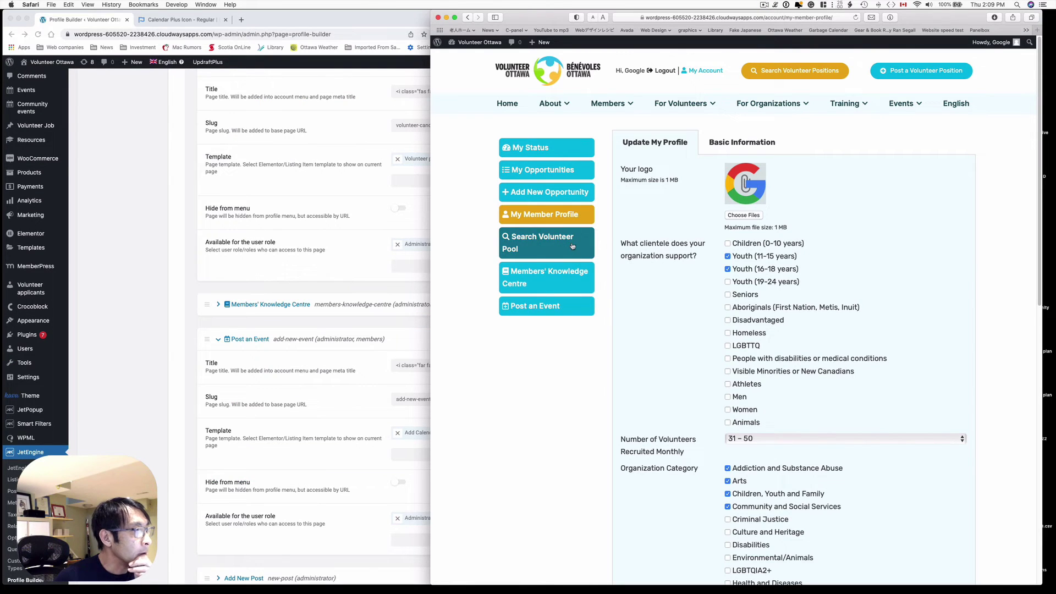
# Shorten the Search Volunteer Pool title to 'Search Volunteer' by deleting 'Pool'.
pyautogui.click(365, 236)
pyautogui.scroll(2, 361, 233)
pyautogui.scroll(1, 361, 232)
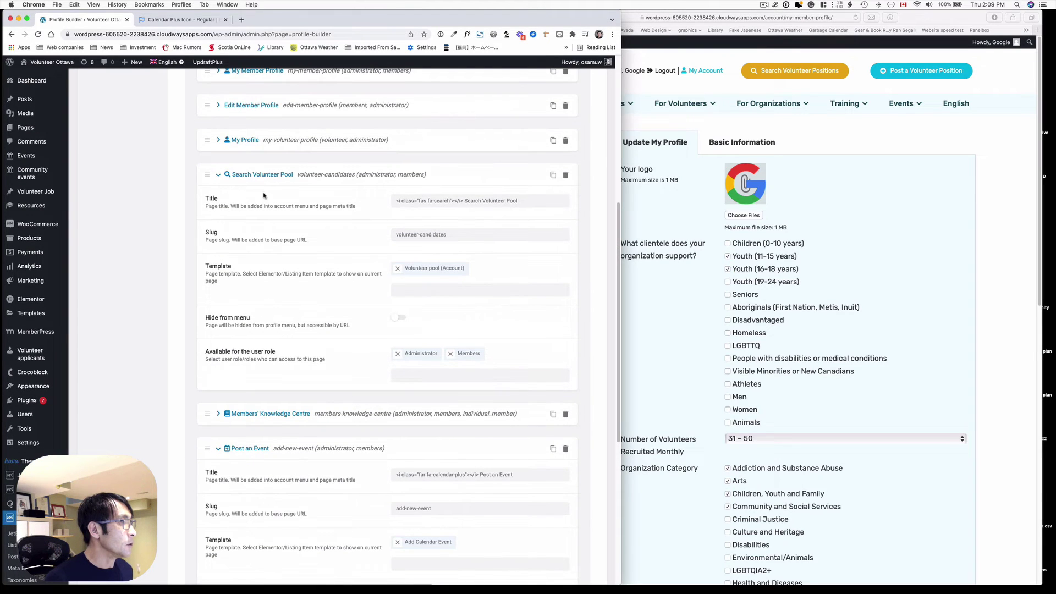
pyautogui.doubleClick(510, 203)
pyautogui.press('BackSpace')
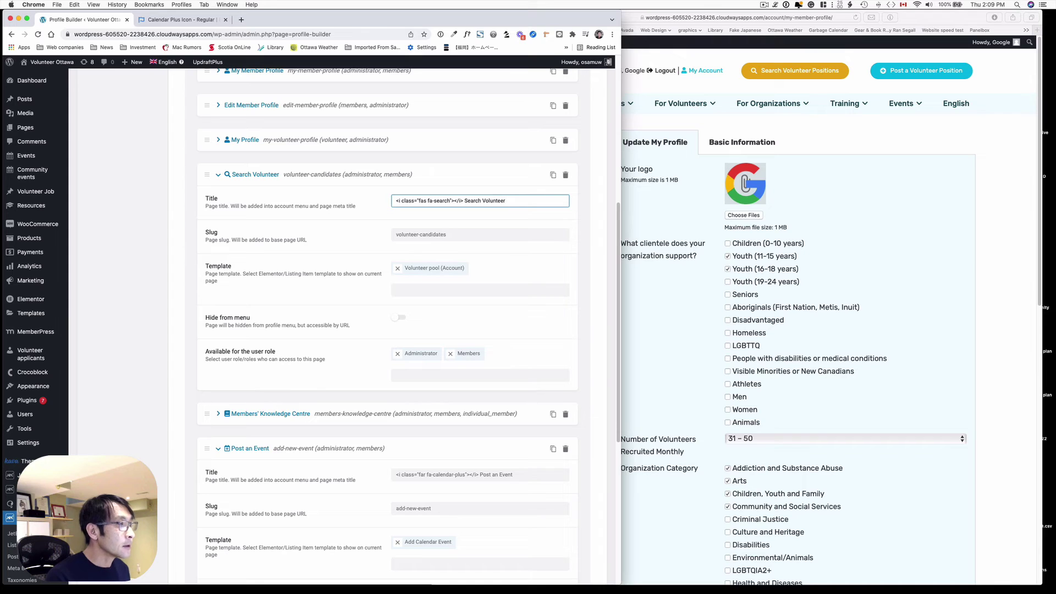
pyautogui.click(670, 331)
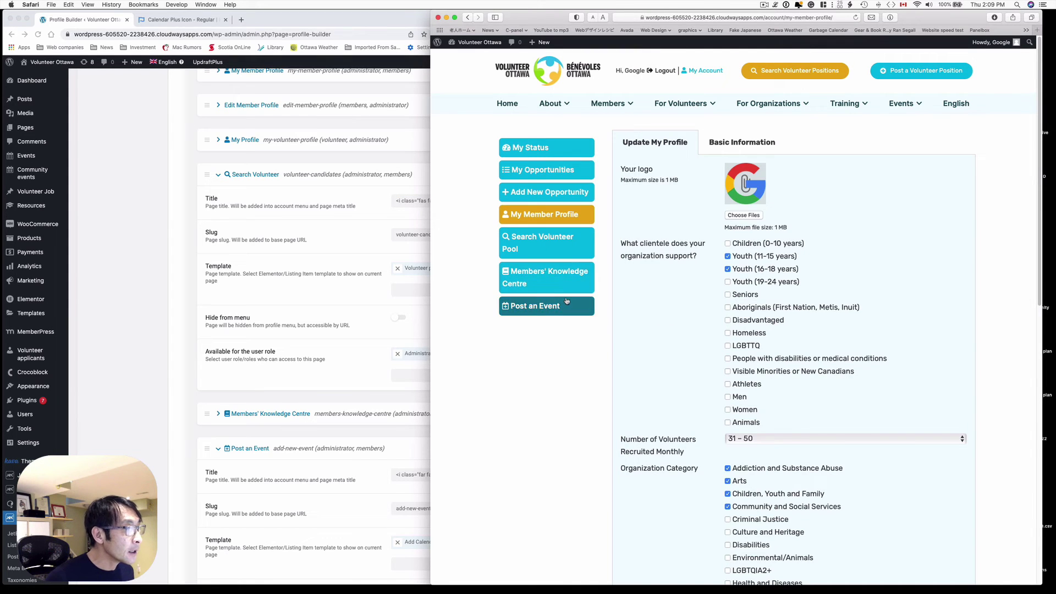
pyautogui.scroll(-2, 328, 338)
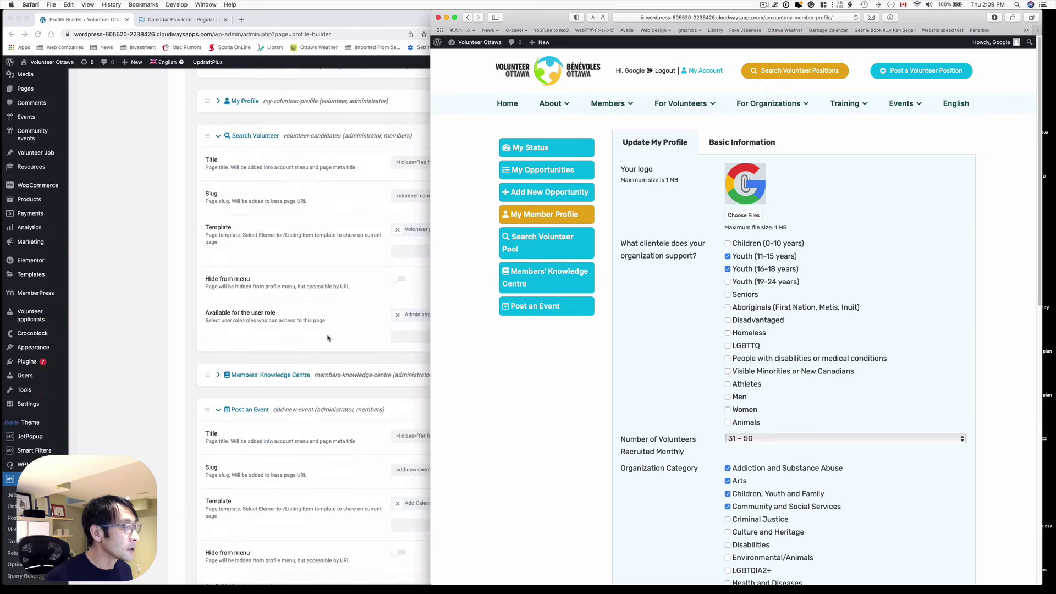
pyautogui.scroll(-2, 328, 338)
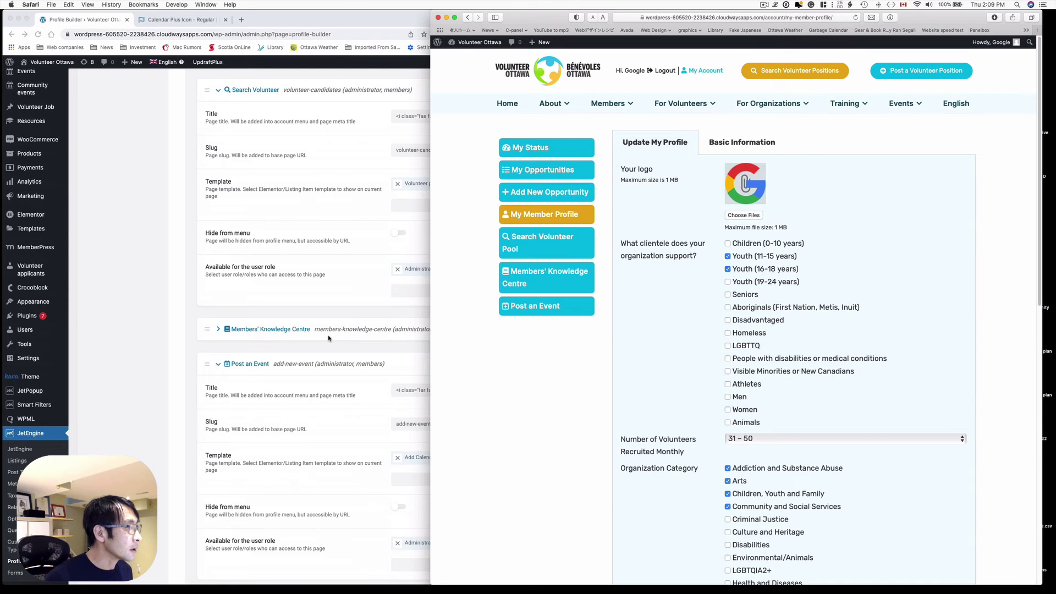
# Shorten Members' Knowledge Centre to 'Knowledge Centre', save, and reload the account page.
pyautogui.click(219, 328)
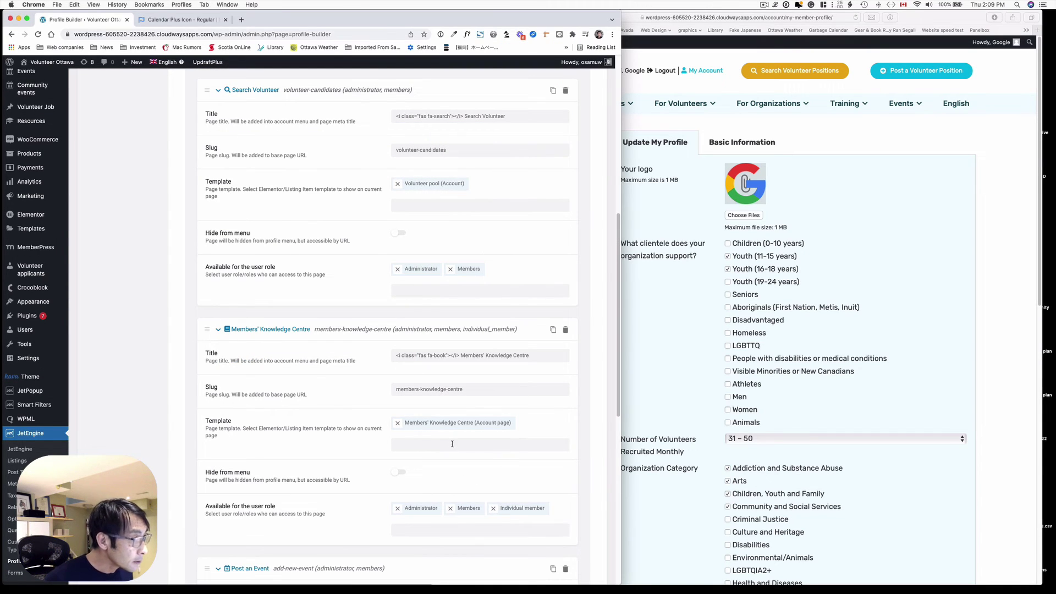
pyautogui.moveTo(487, 353); pyautogui.dragTo(468, 353)
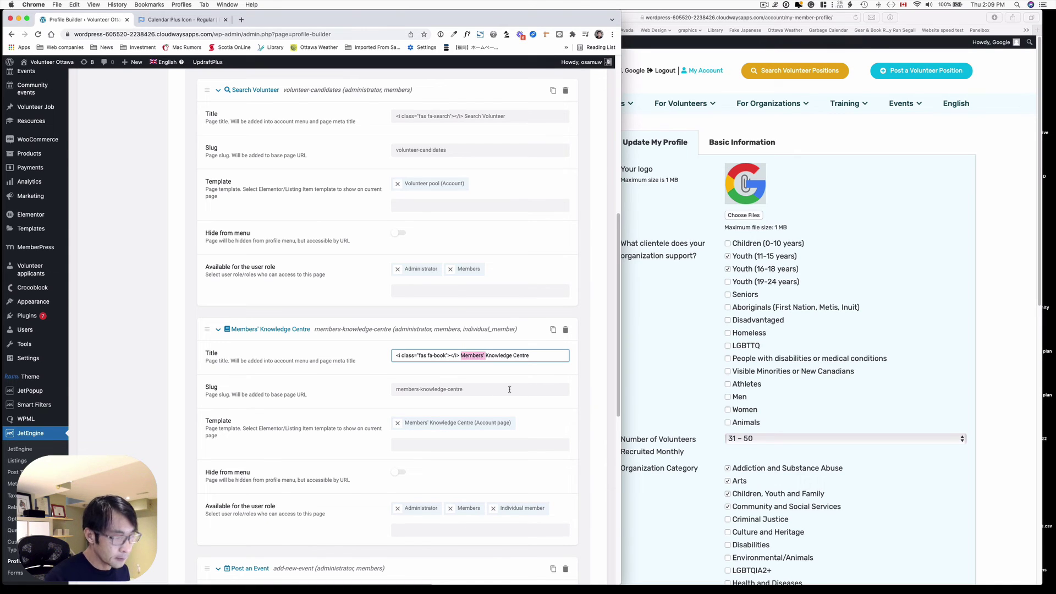
pyautogui.scroll(-5, 509, 389)
pyautogui.scroll(-2, 372, 454)
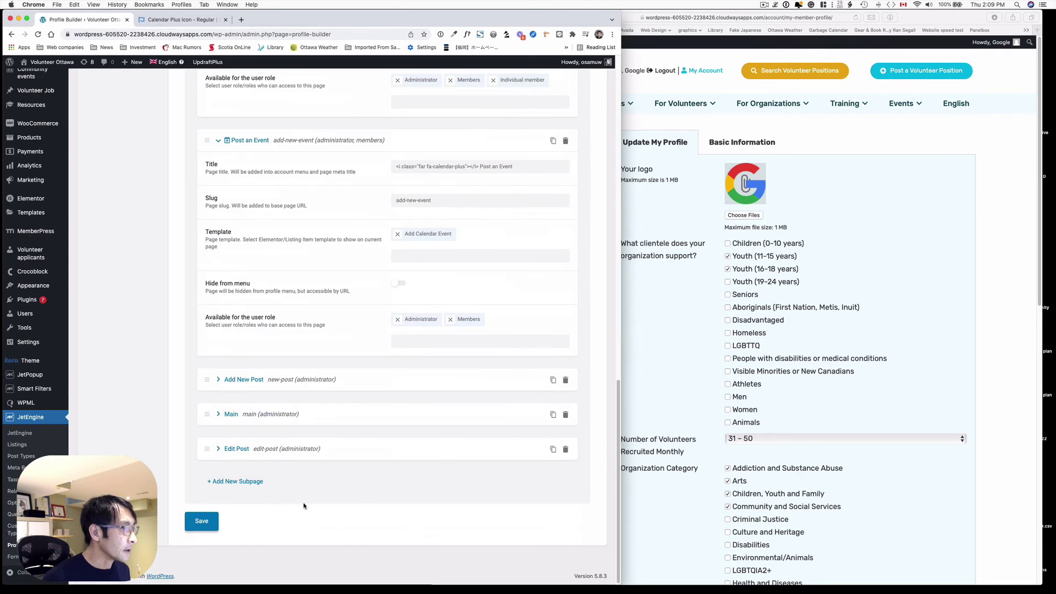
pyautogui.click(216, 520)
pyautogui.click(993, 141)
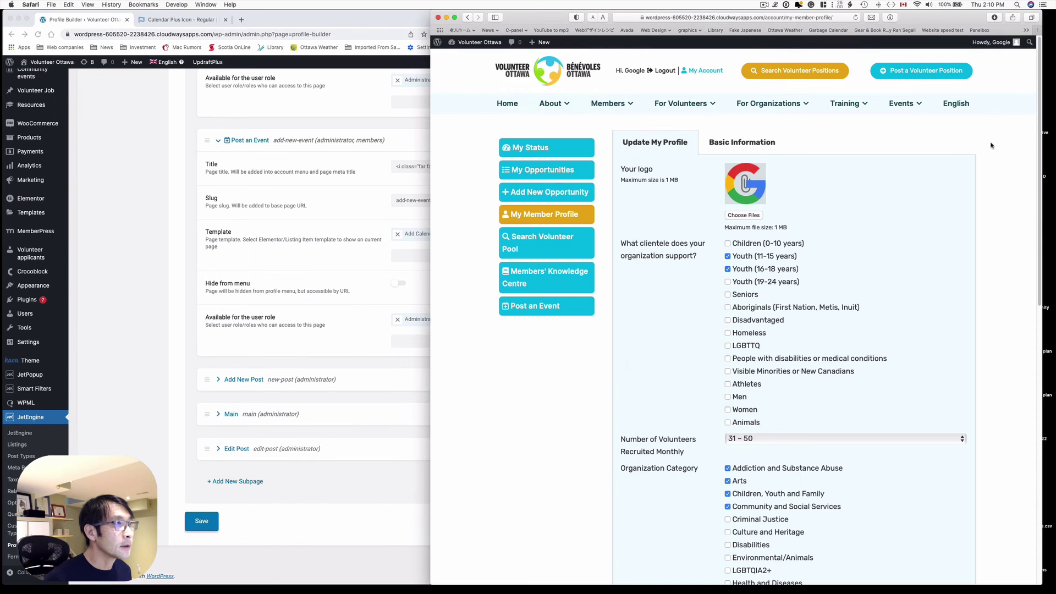
pyautogui.click(855, 17)
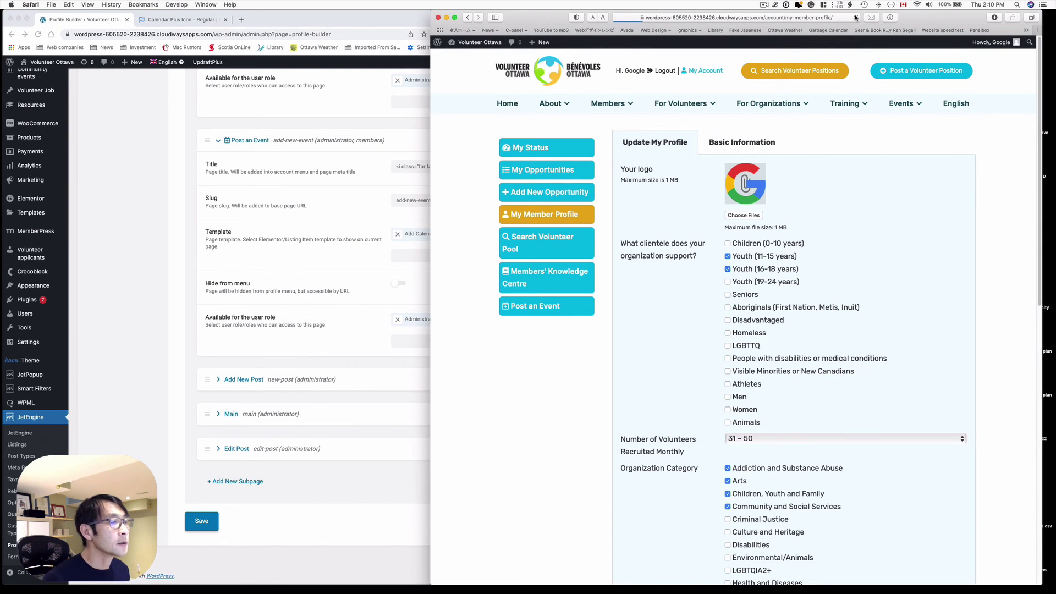